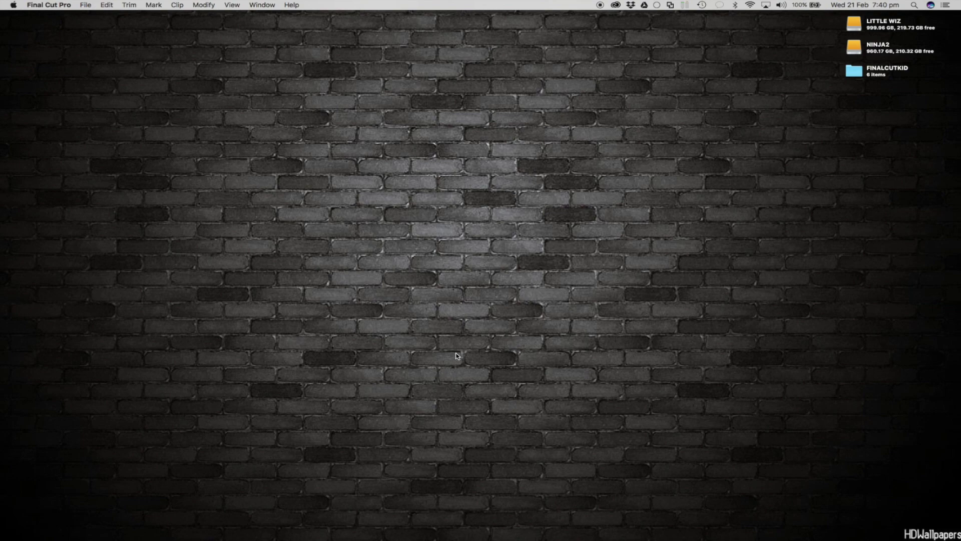
Bring the Final Cut Pro window with the SHUTTER EFFECT project to the front
click(491, 528)
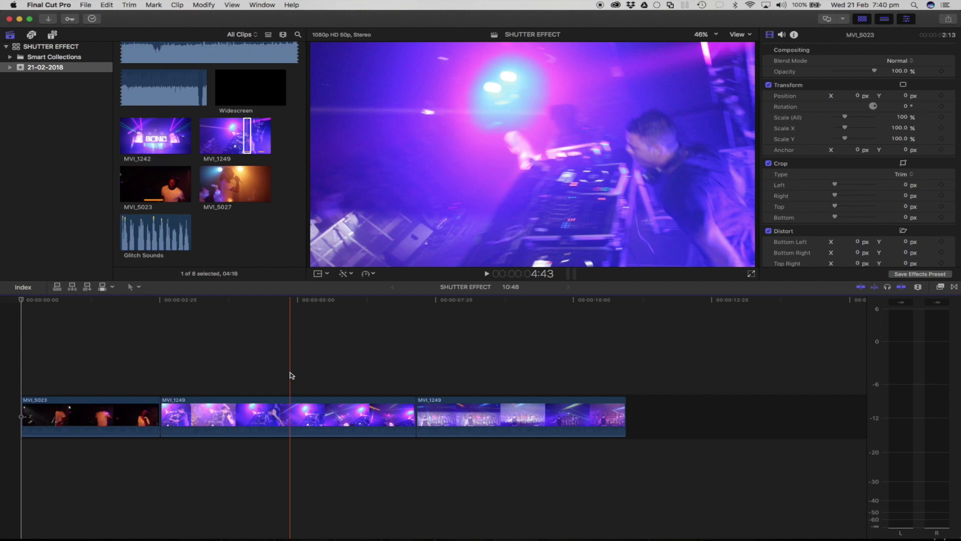
Add a marker on the MVI_1249 clip at about 00:00:04:44, then scrub to preview
click(291, 376)
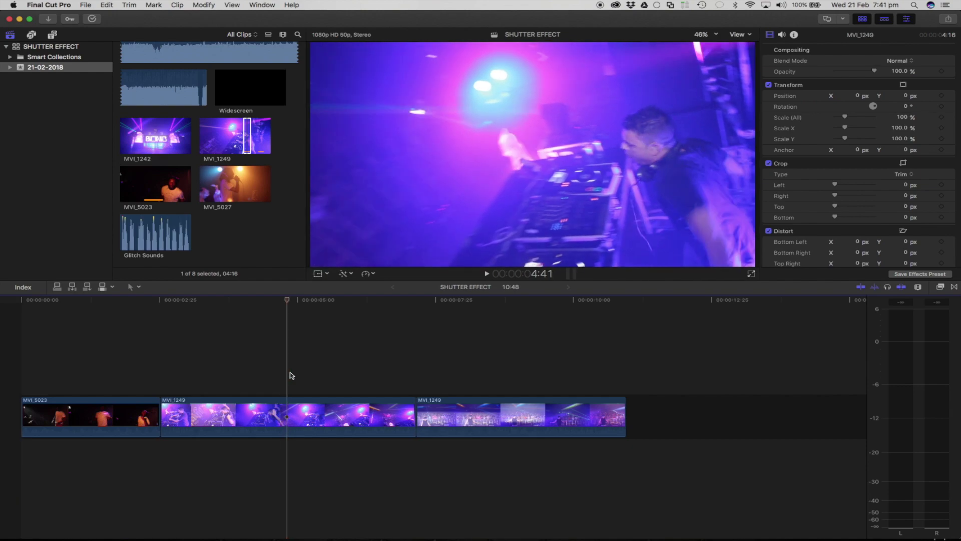
click(292, 375)
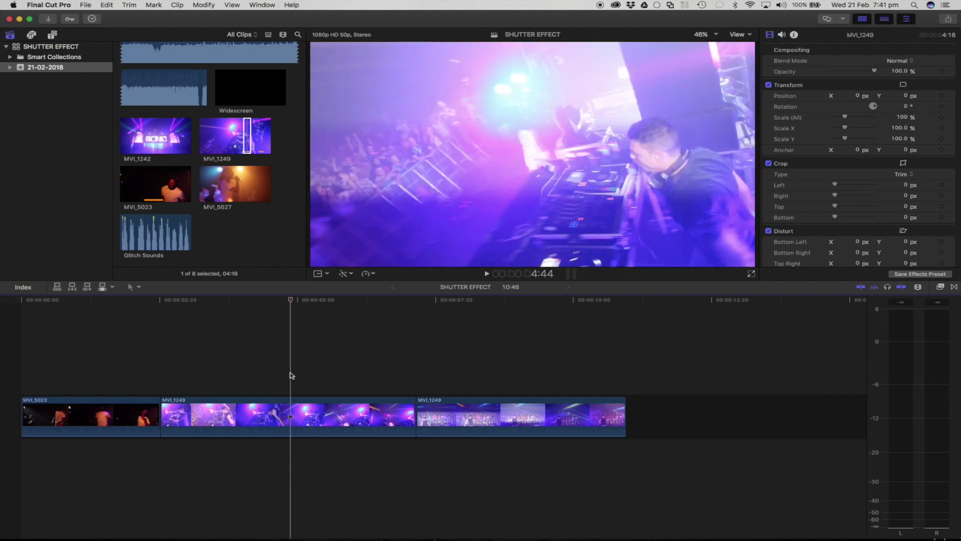
click(292, 402)
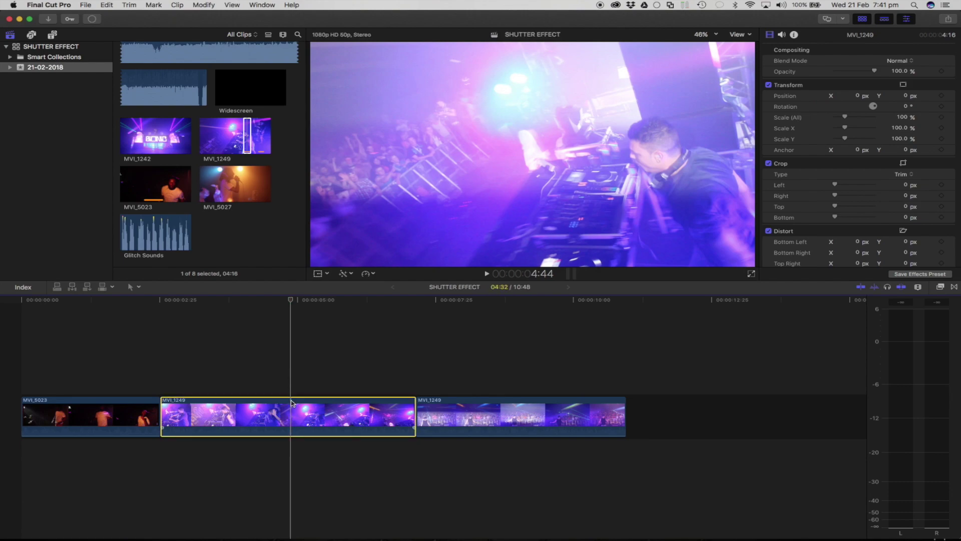
key(m)
drag(295, 301, 160, 326)
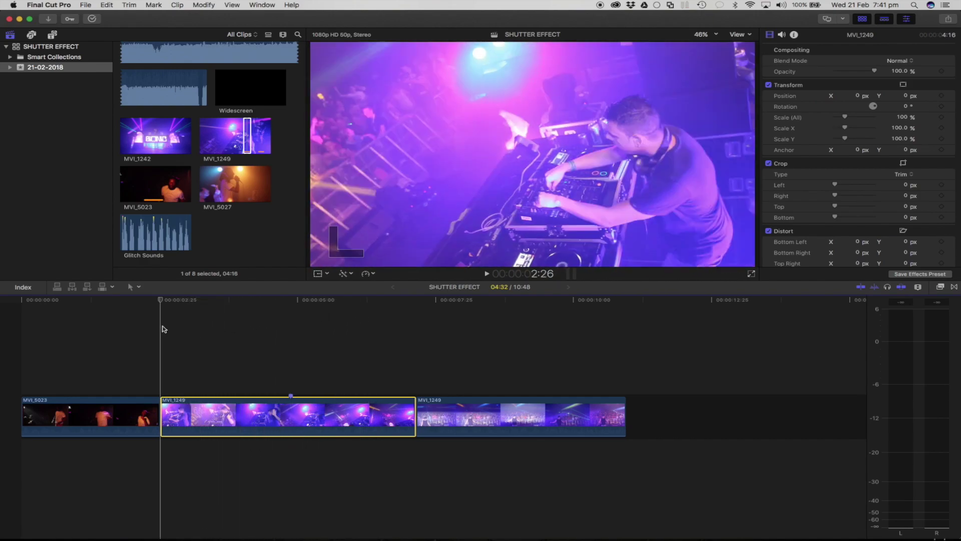
Zoom in five levels on the MVI_1249 start and step frame by frame
key(super+equal)
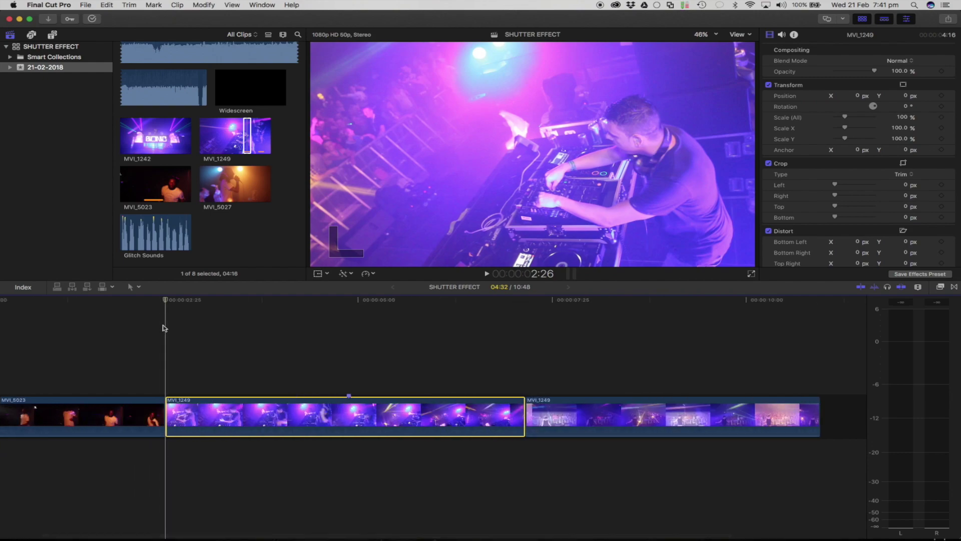
key(super+equal)
key(super+equal)
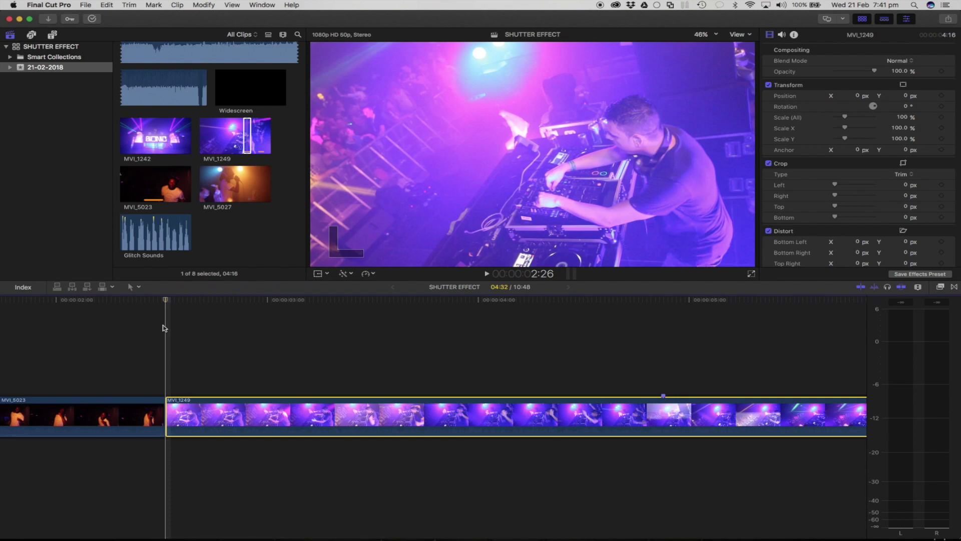
key(super+equal)
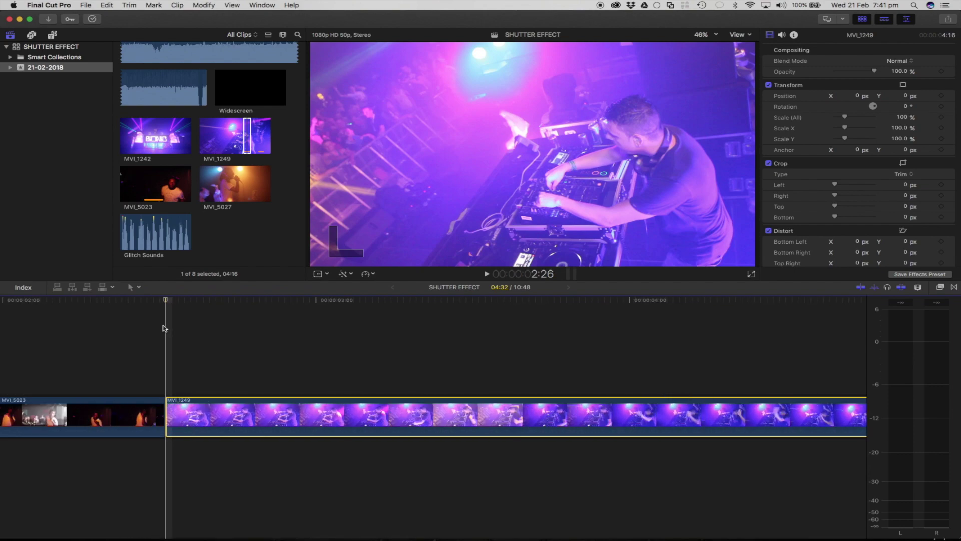
key(super+equal)
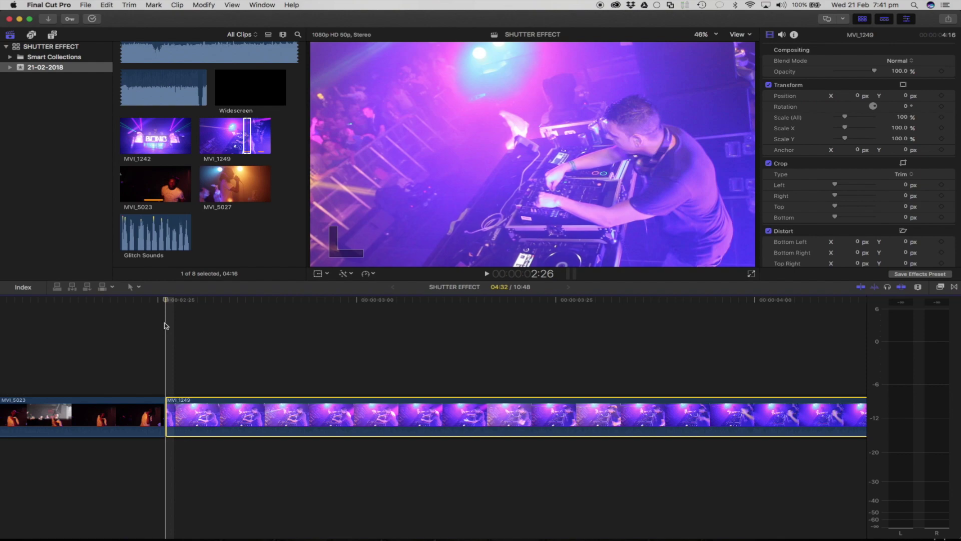
key(super+equal)
key(super+equal)
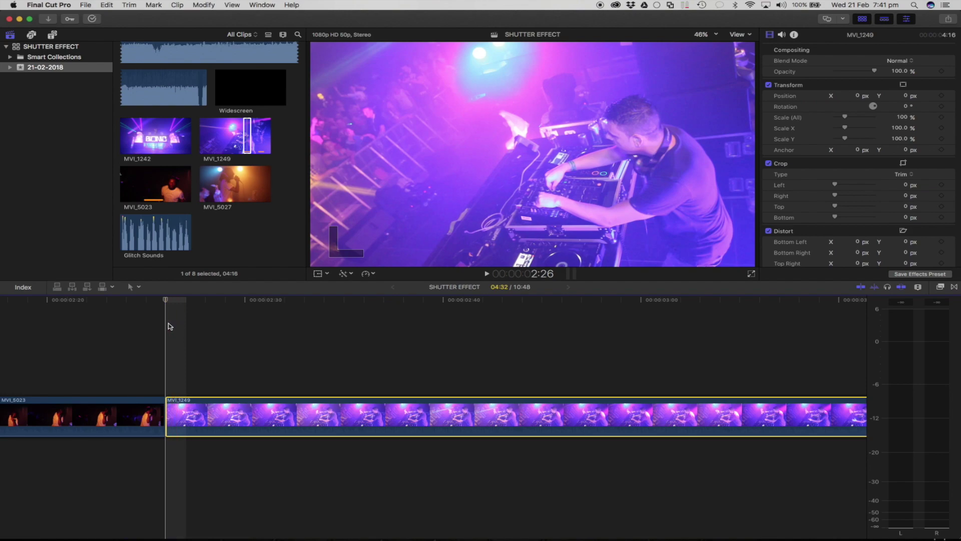
key(Right)
key(Right)
key(Right)
key(Right)
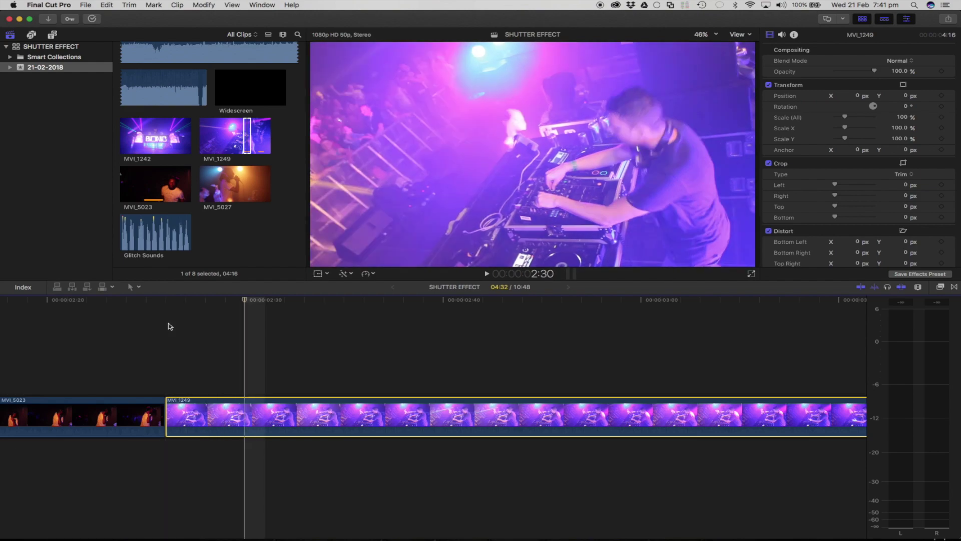
key(Left)
key(Left)
key(Left)
key(Left)
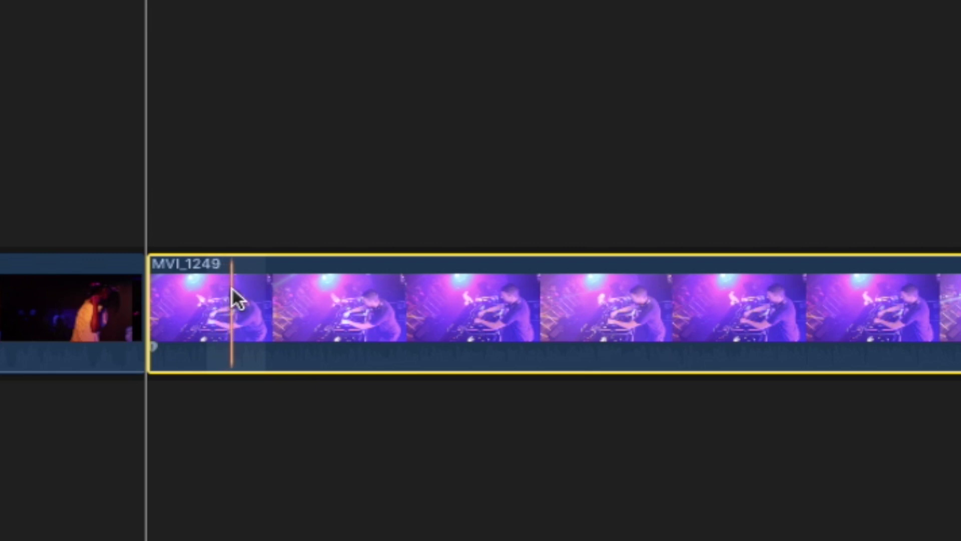
Blade the opening of MVI_1249 thirteen times into tiny one-frame pieces
key(super+b)
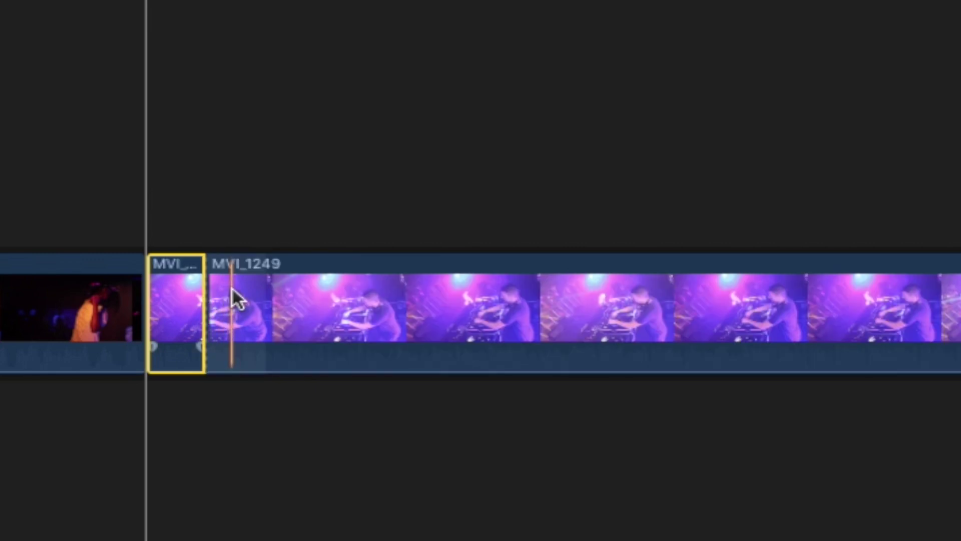
key(super+b)
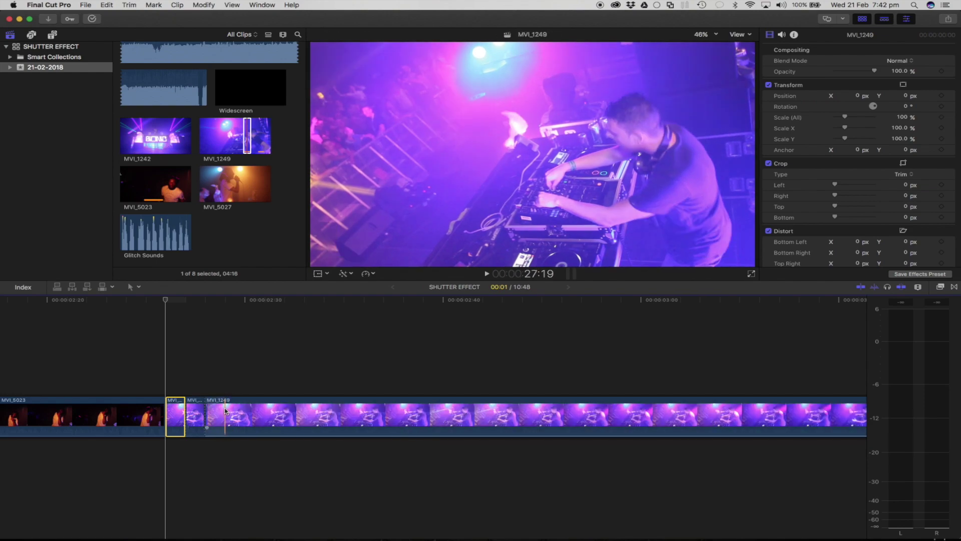
key(super+b)
key(super+b)
key(super+b)
key(super+b)
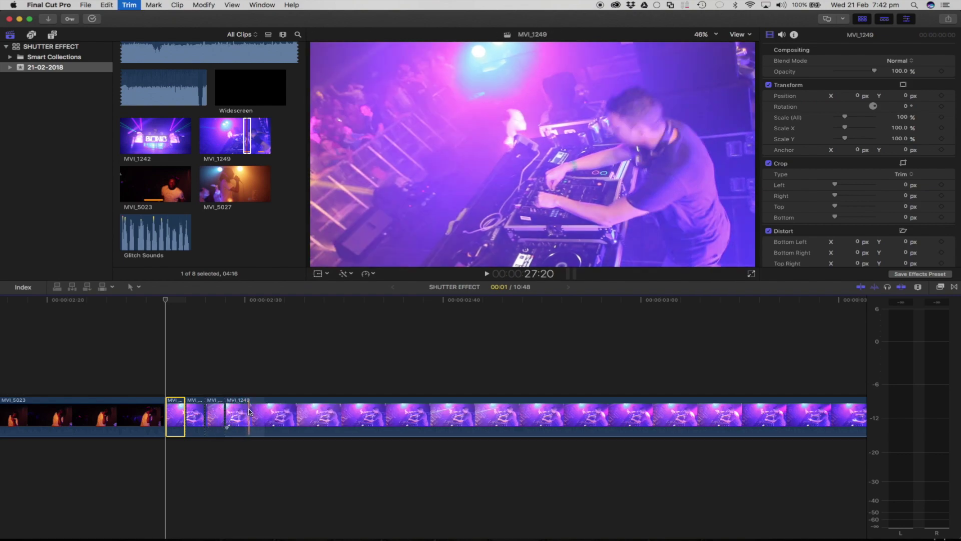
key(super+b)
key(super+b)
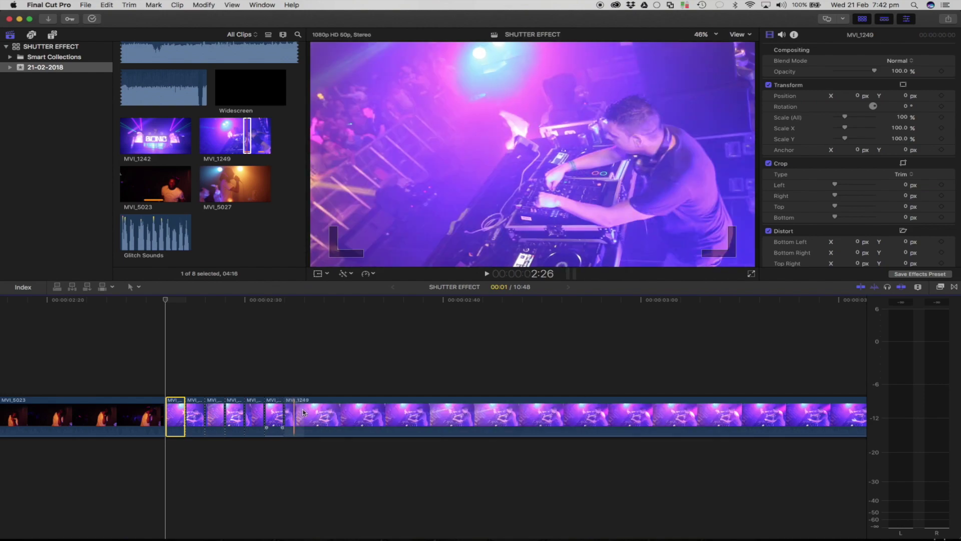
key(super+b)
key(super+b)
key(super+b)
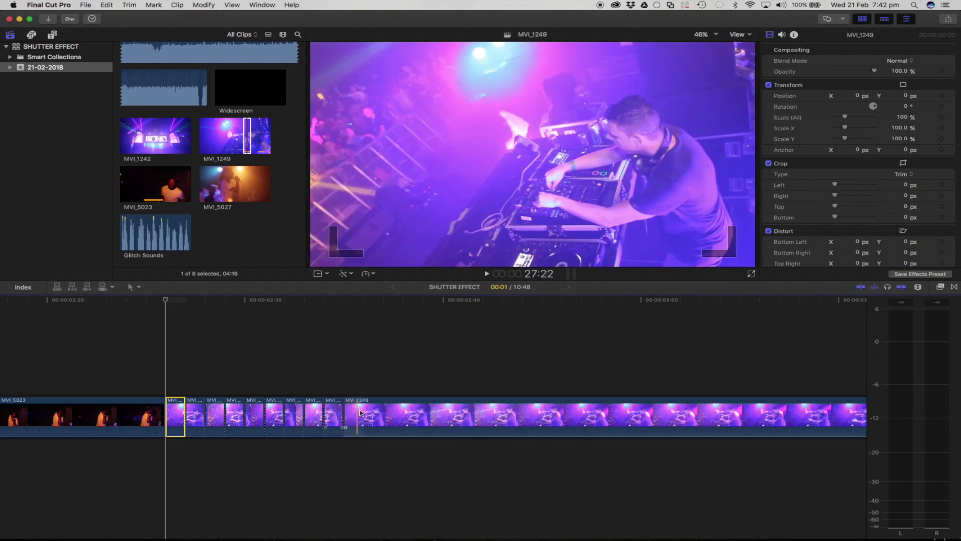
key(super+b)
key(super+b)
key(super+b)
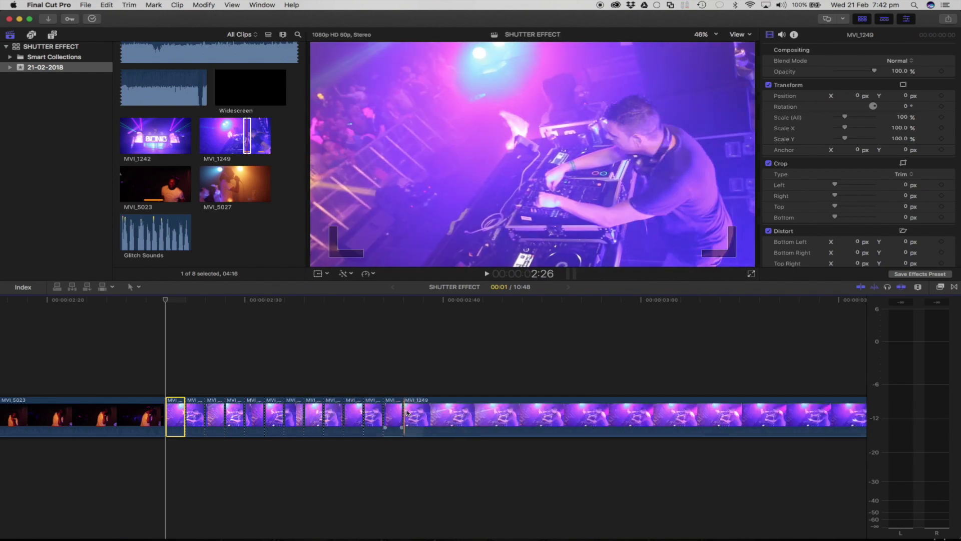
key(super+b)
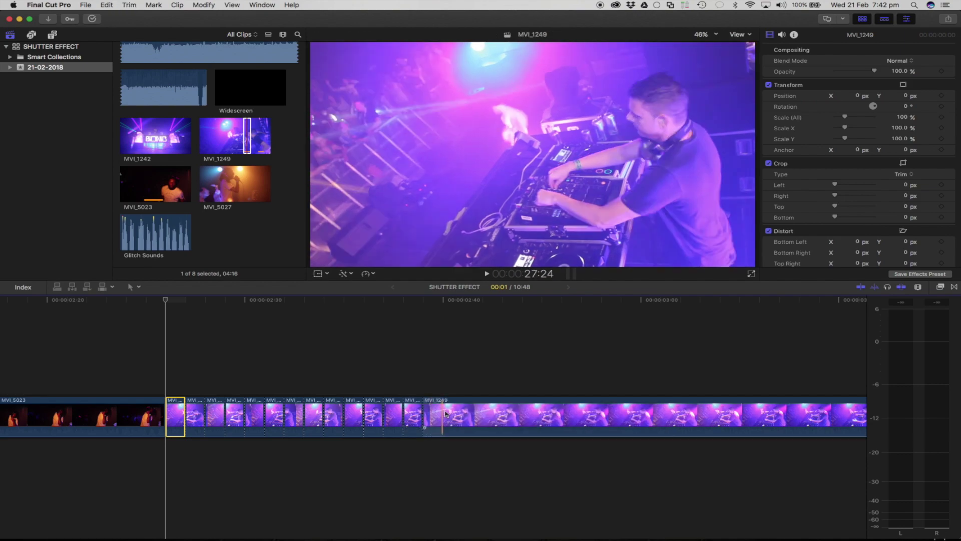
key(super+b)
key(super+b)
key(super+b)
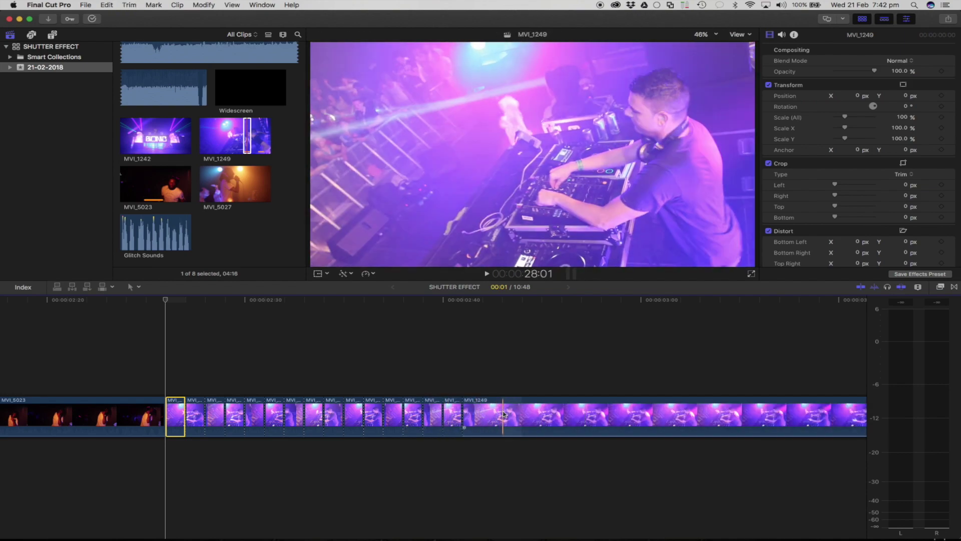
key(super+b)
key(super+b)
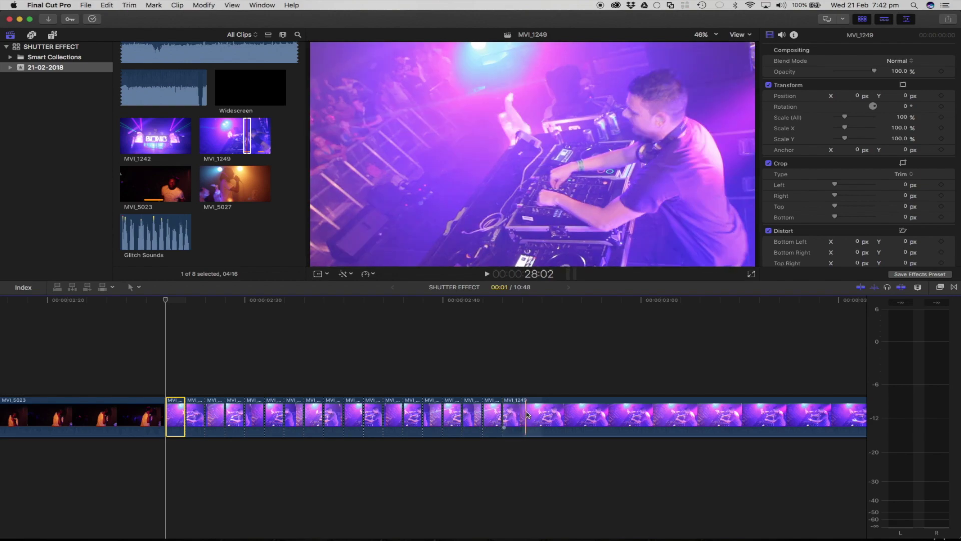
key(super+b)
key(super+b)
key(super+b)
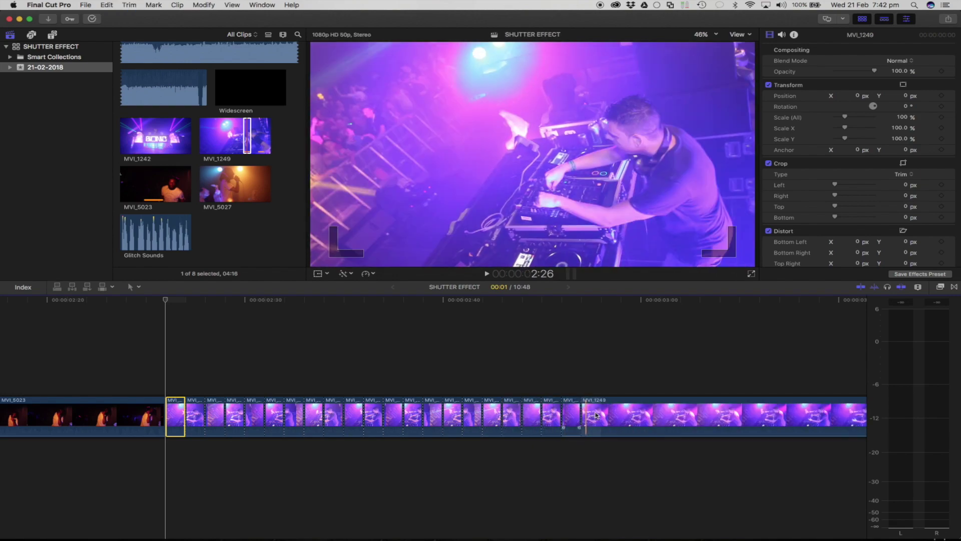
key(super+b)
key(super+b)
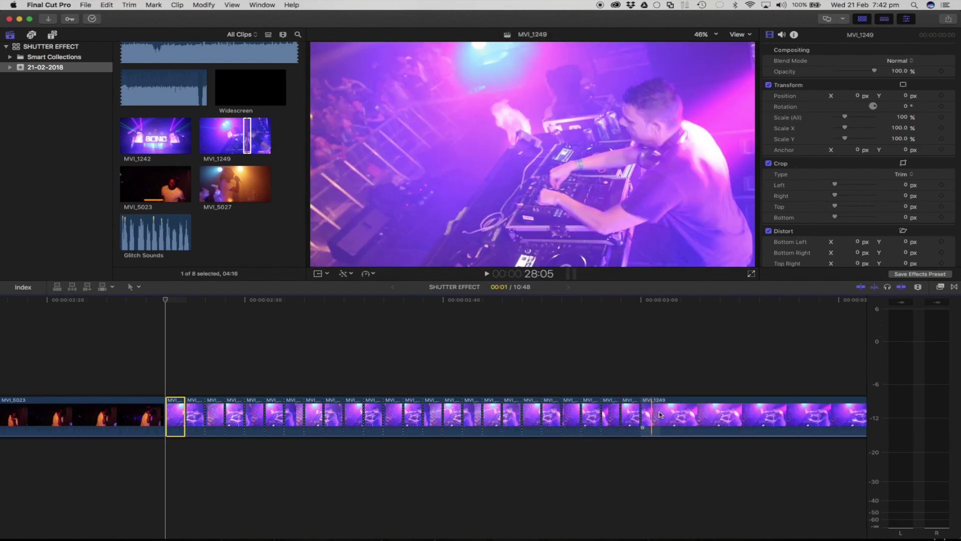
key(super+b)
key(super+b)
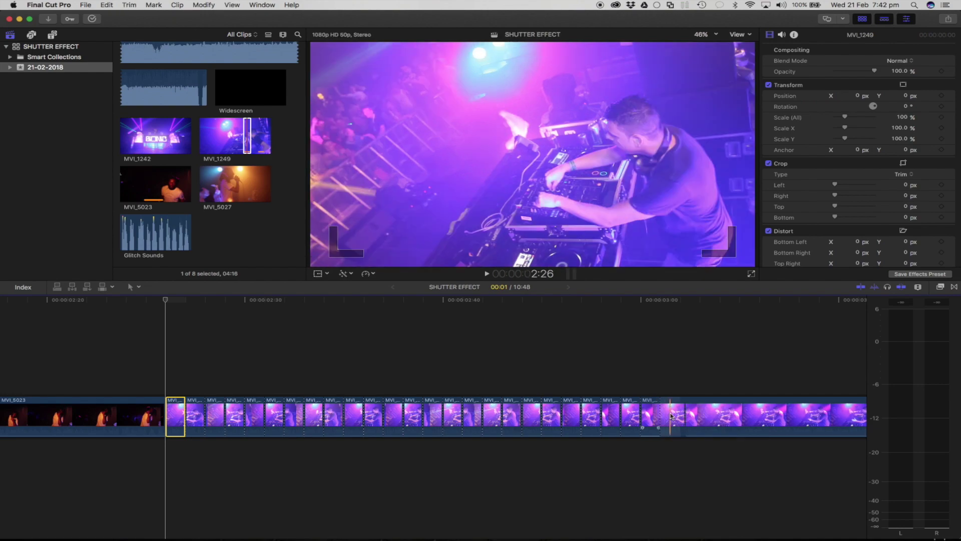
key(super+b)
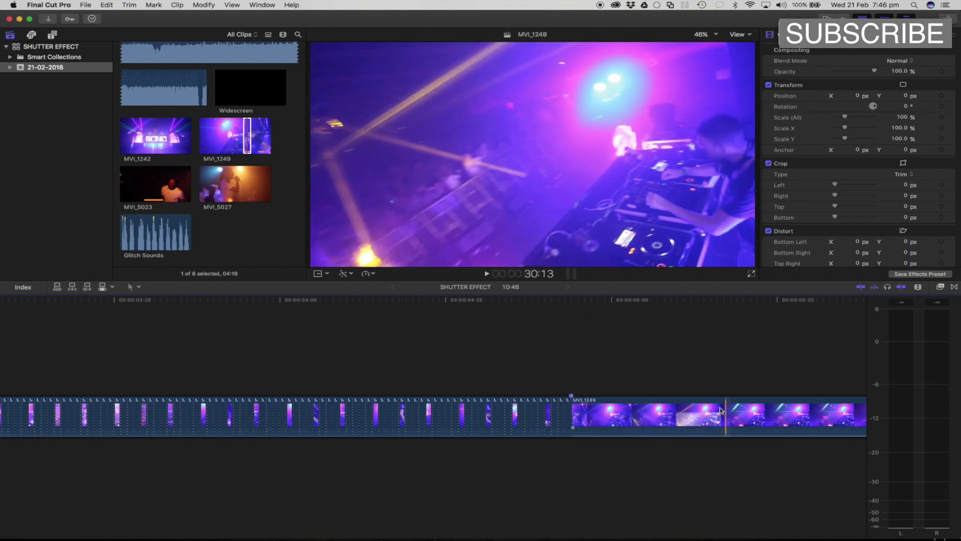
Scroll back to the chopped MVI_1249 start and zoom in two more levels
scroll(569, 425, left, 2)
scroll(570, 425, left, 10)
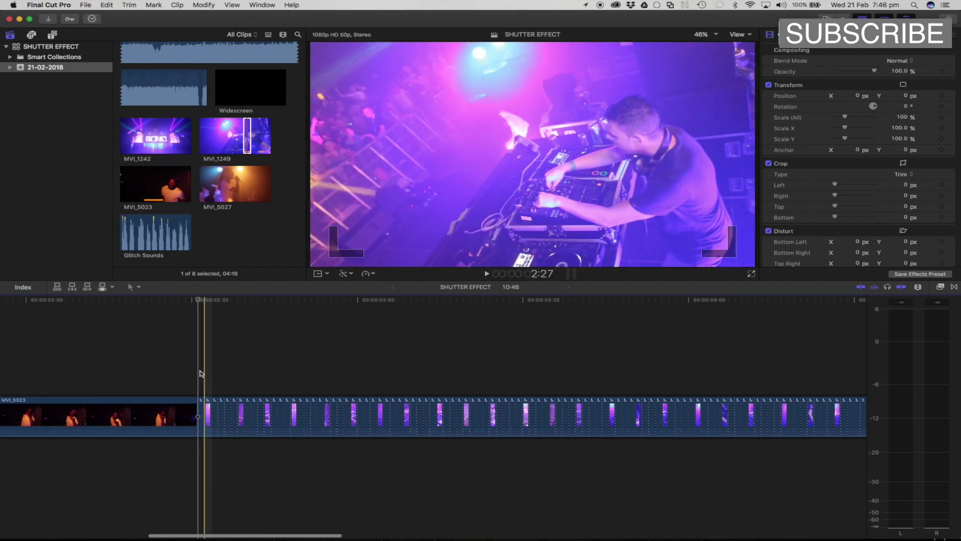
key(super+equal)
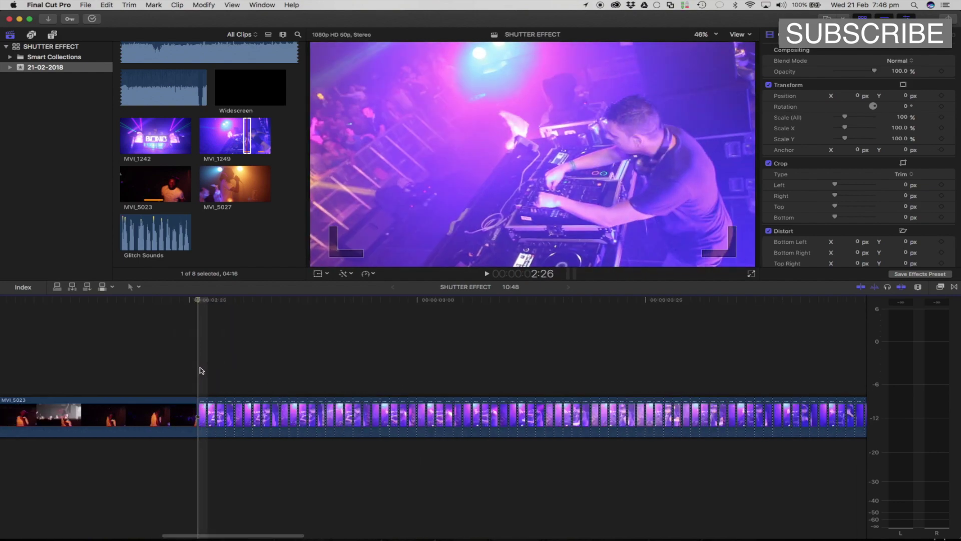
key(super+equal)
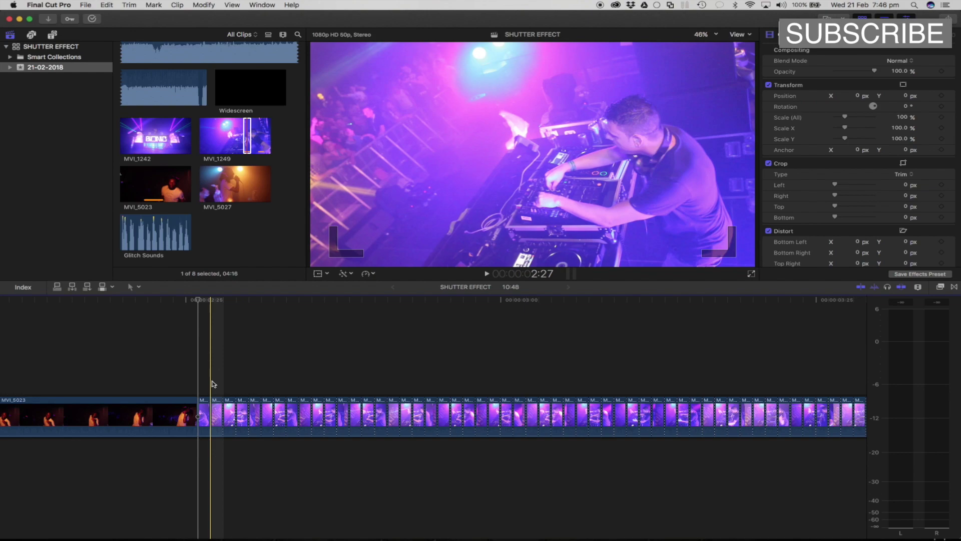
click(216, 408)
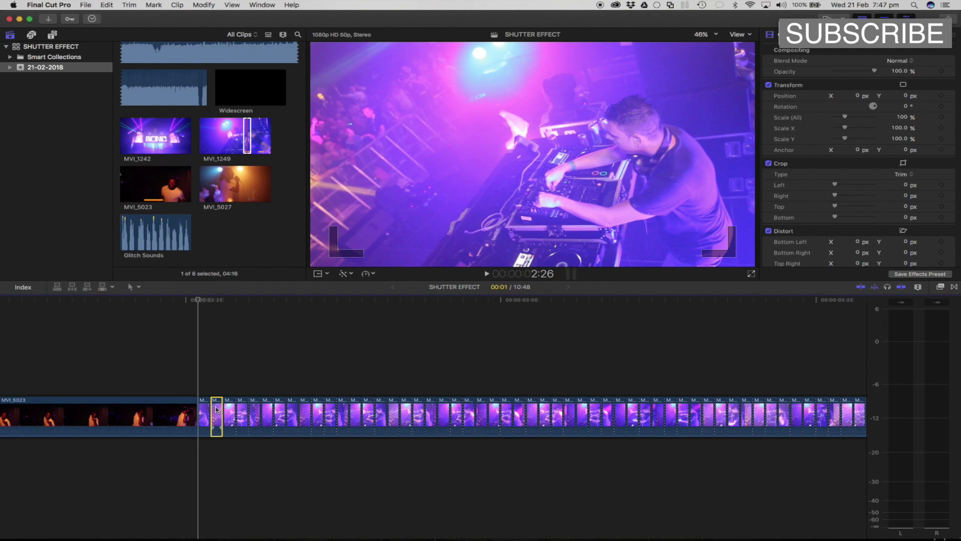
key(Delete)
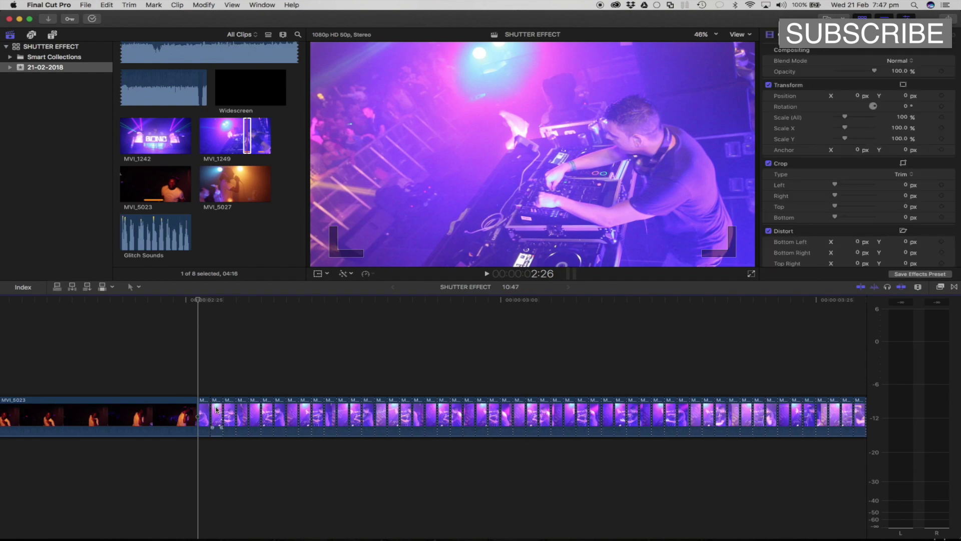
key(super+z)
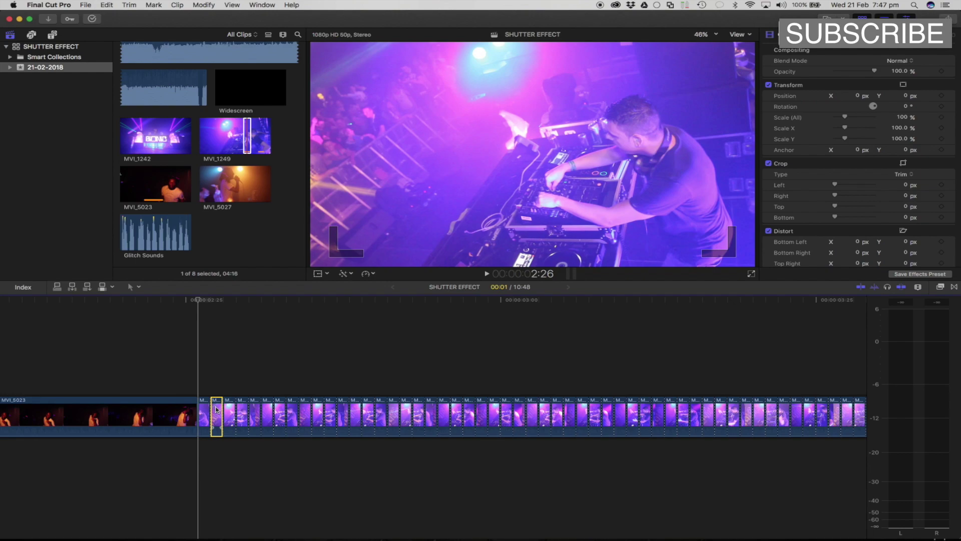
key(Right)
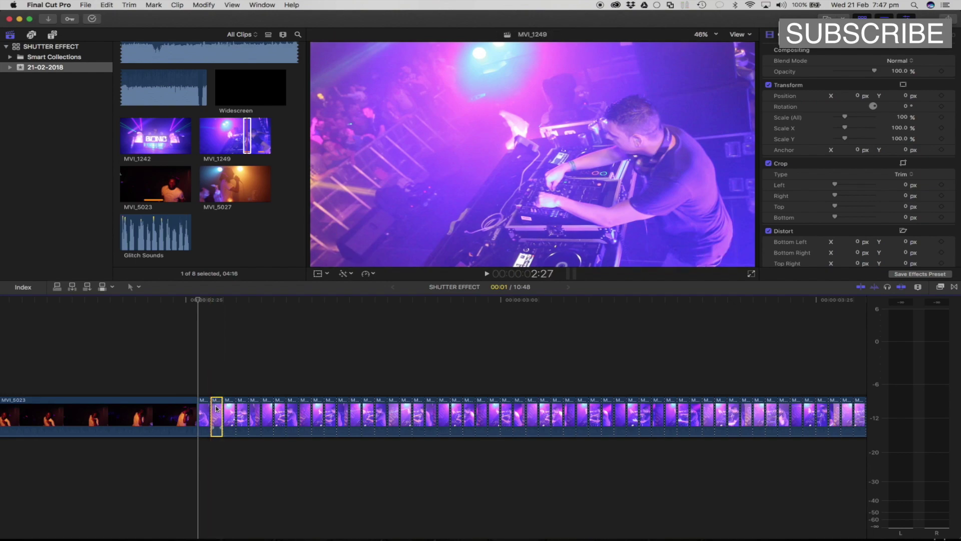
shift+click(225, 403)
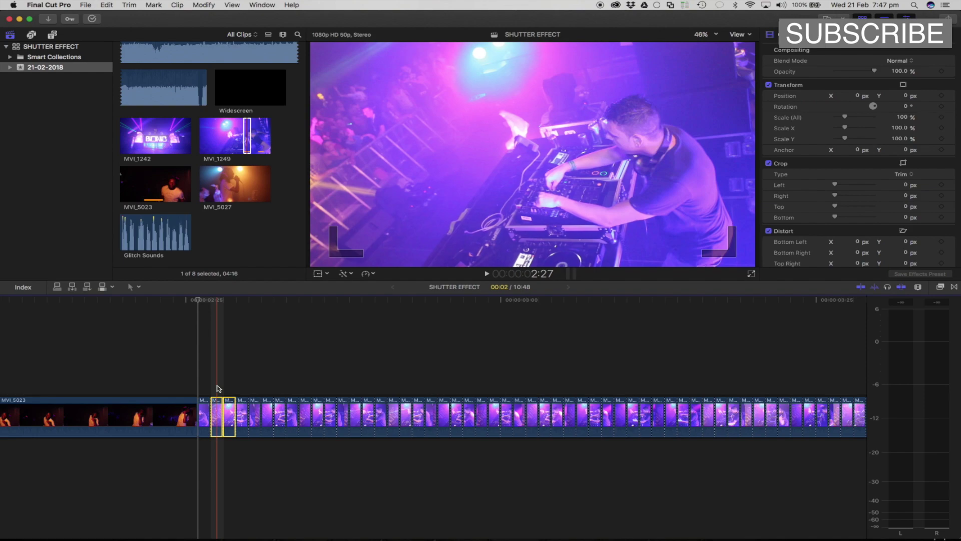
Disable one tiny MVI_1249 piece so it plays black, and preview it
mouse_move(215, 388)
mouse_down()
mouse_move(200, 403)
mouse_move(214, 406)
mouse_up()
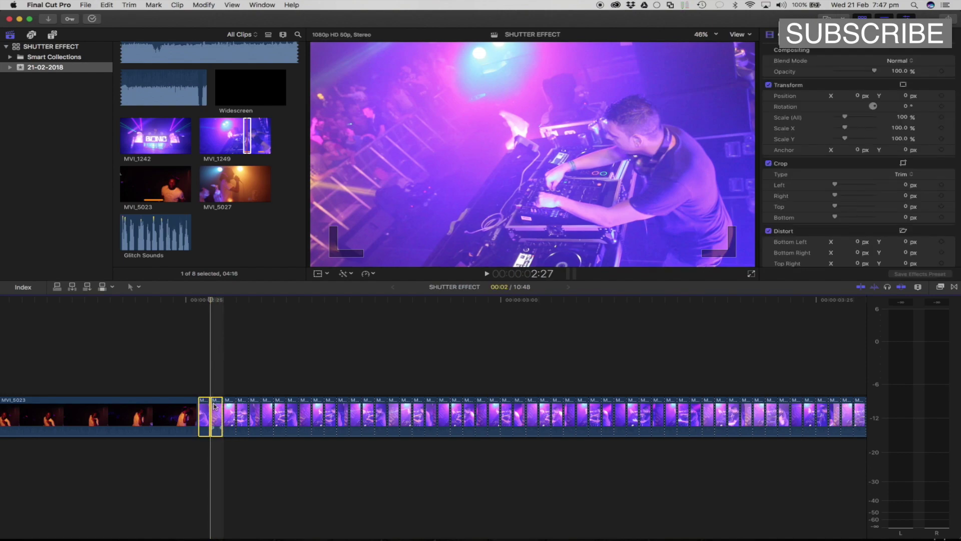
drag(225, 380, 242, 406)
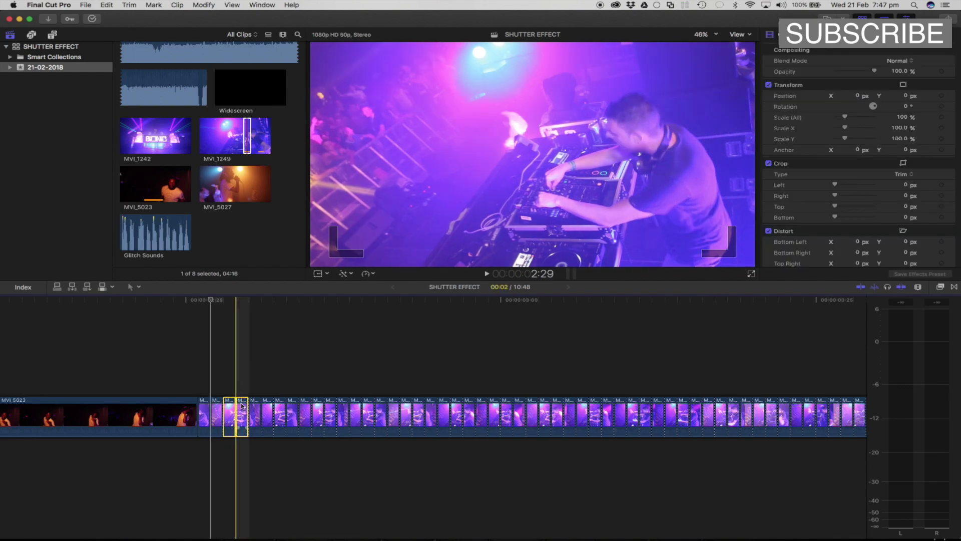
key(v)
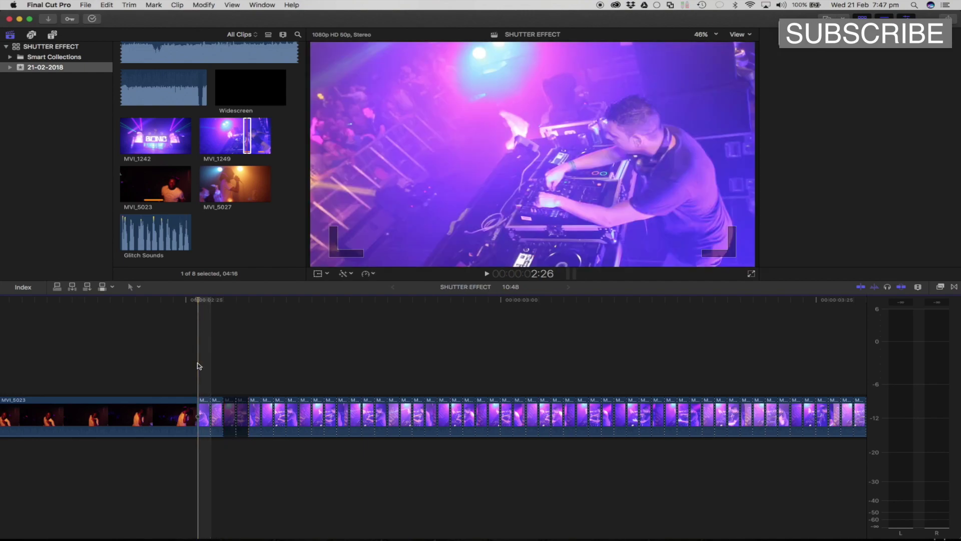
key(space)
key(space)
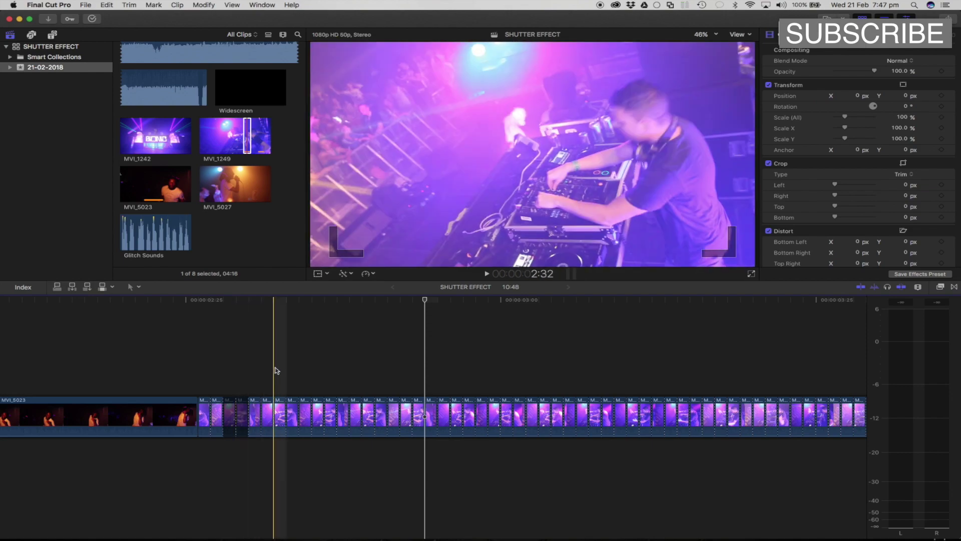
Disable the next alternate tiny pieces together, then clear the selection
click(289, 405)
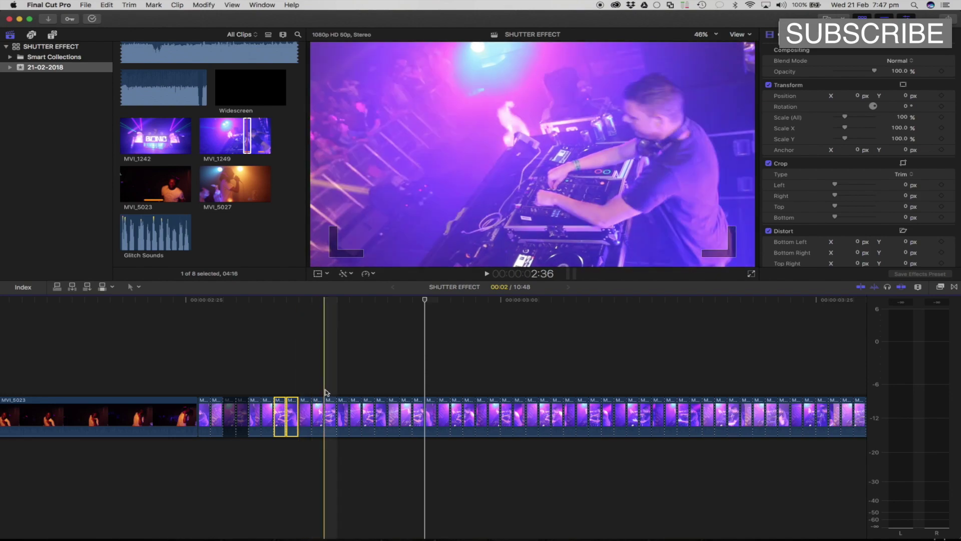
drag(326, 391, 489, 401)
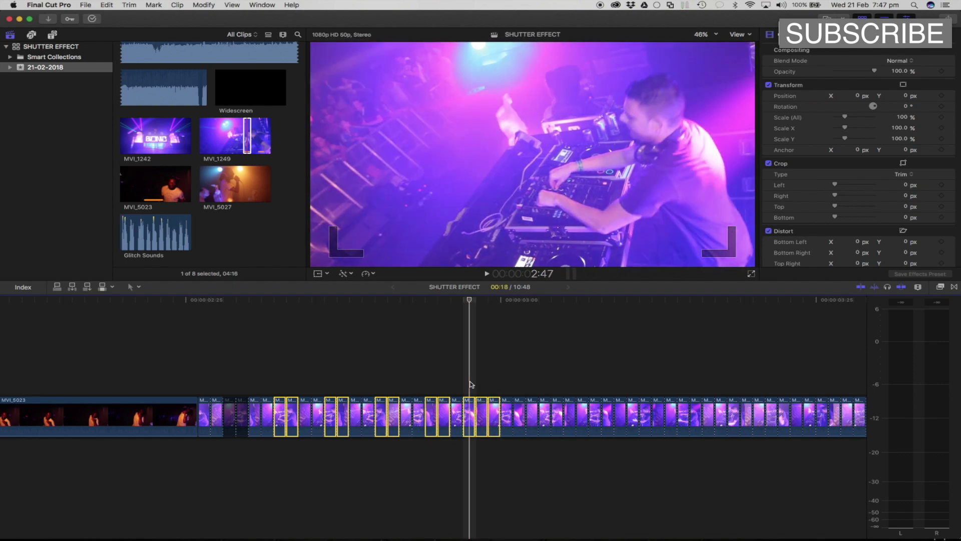
super+click(470, 401)
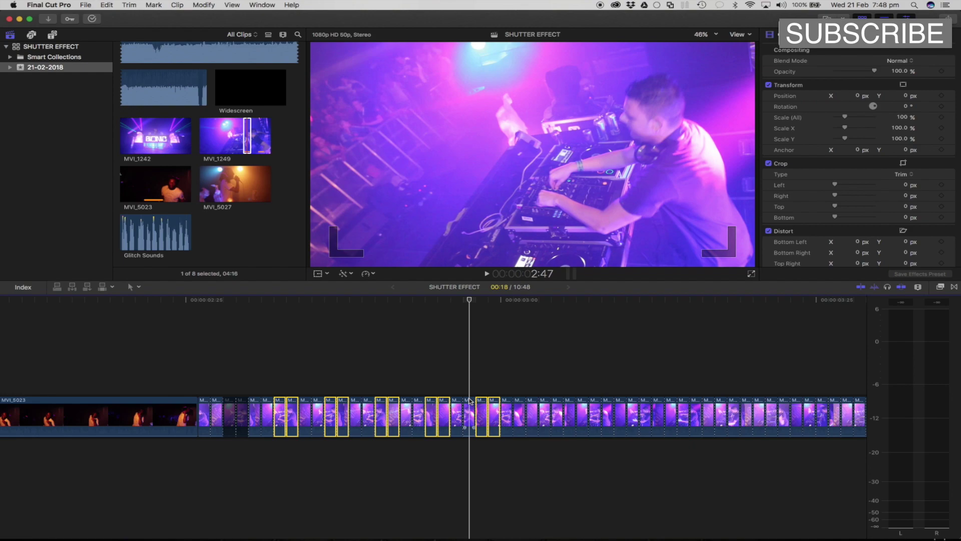
key(v)
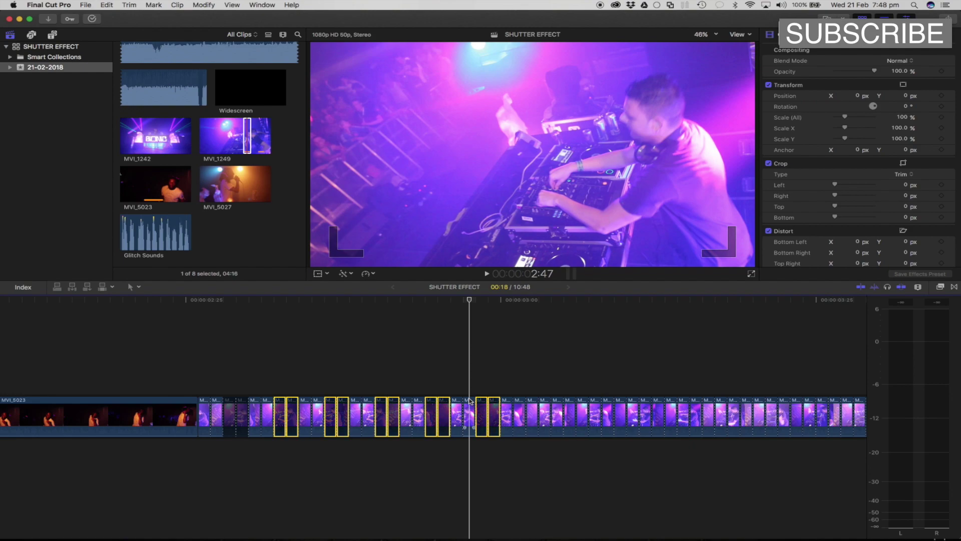
click(183, 356)
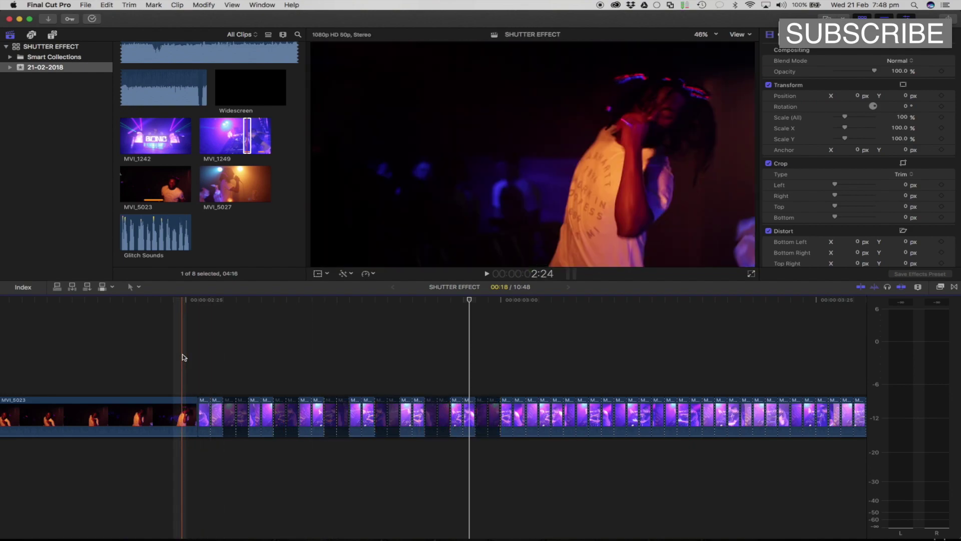
Play back the chopped section to review the black-frame shutter strobe
key(space)
key(space)
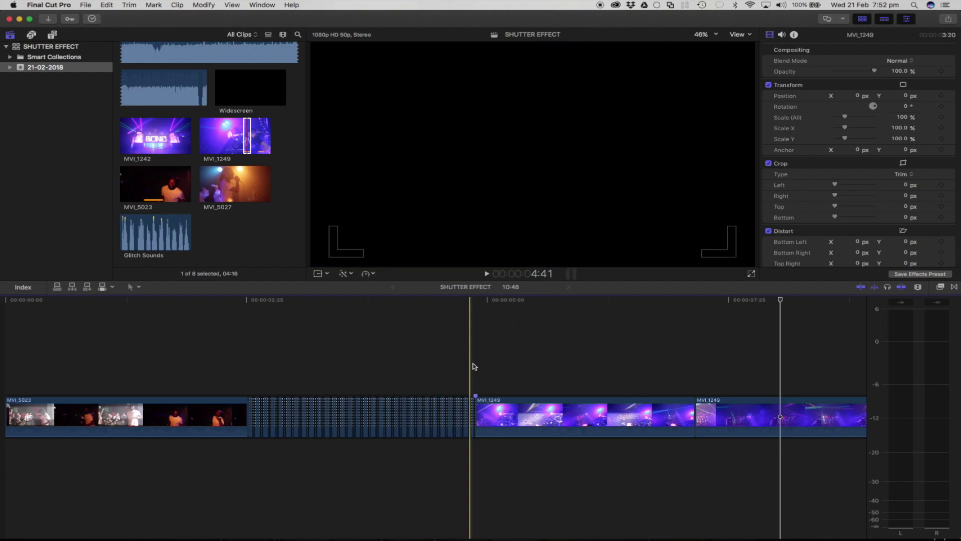
key(super+equal)
key(super+equal)
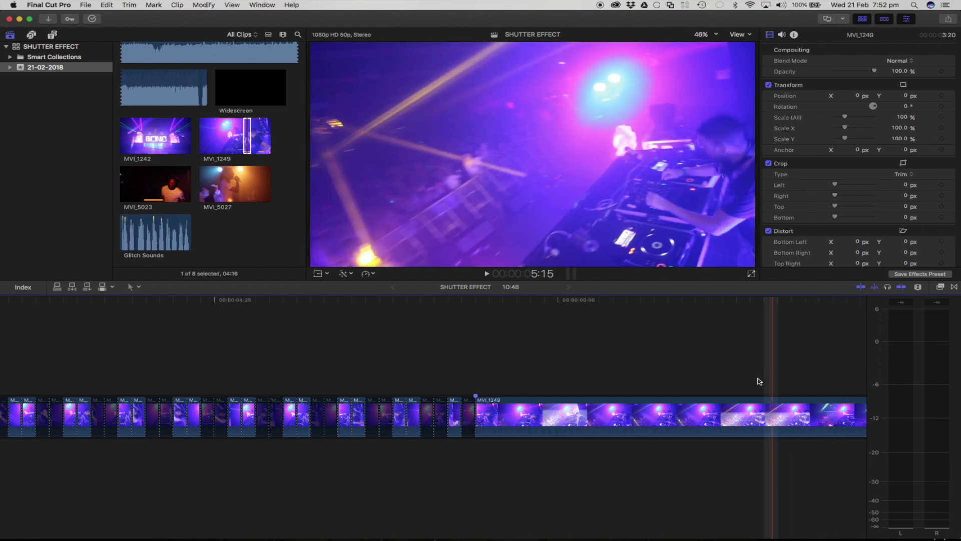
key(super+minus)
scroll(661, 382, left, 10)
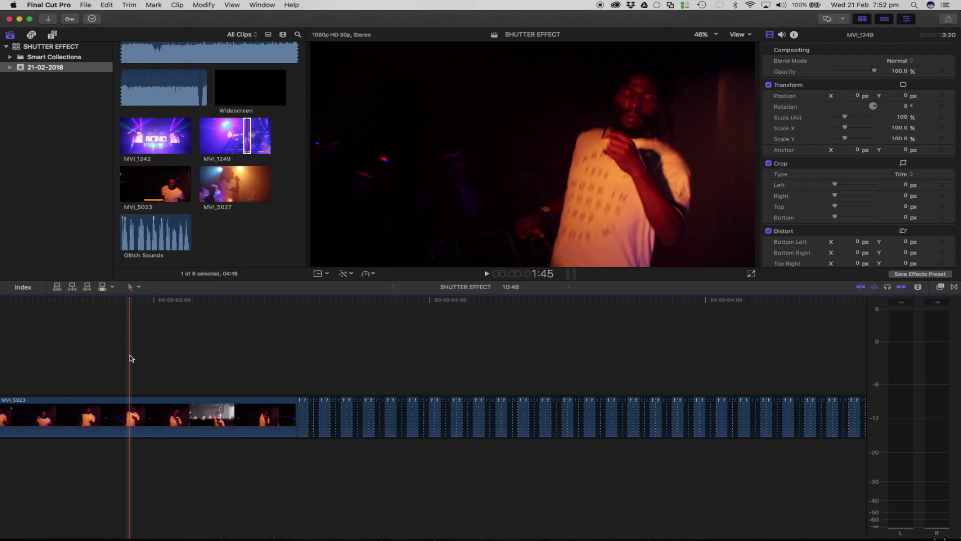
key(space)
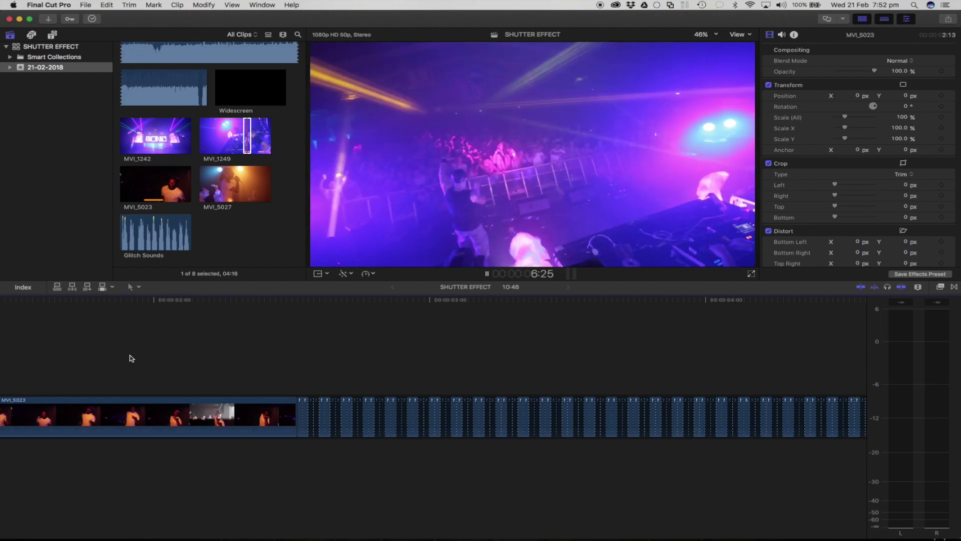
key(space)
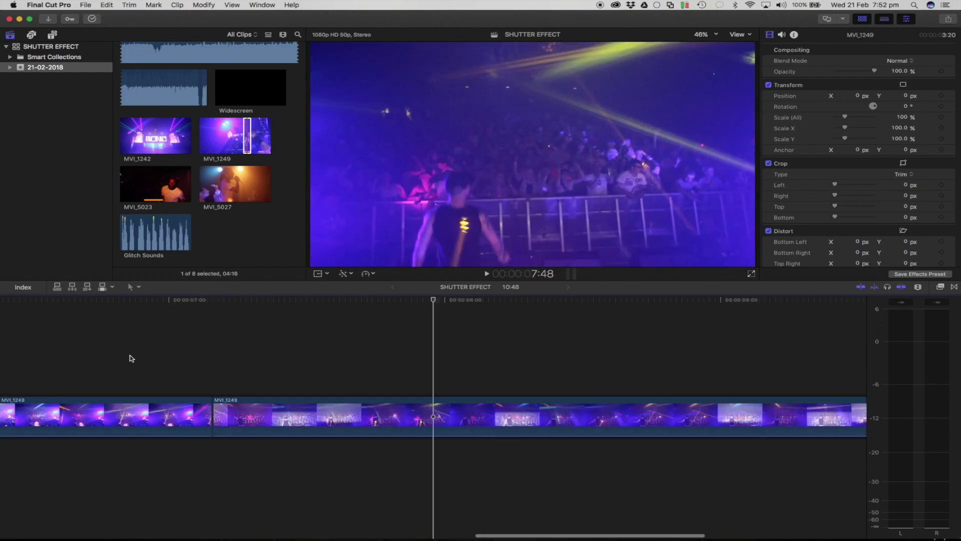